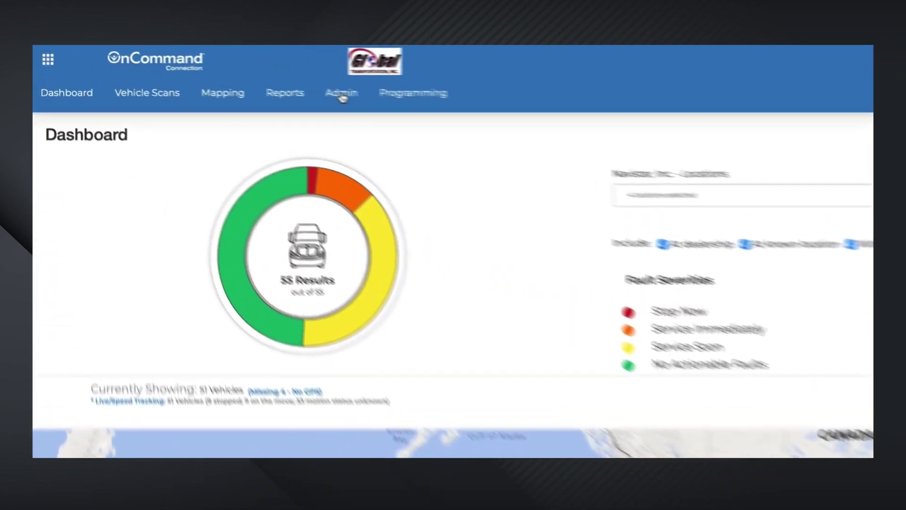
# Step: Open Admin > Self-Service and bring up Navistar, Inc. with its 559 vehicles and 38 users
pyautogui.click(183, 69)
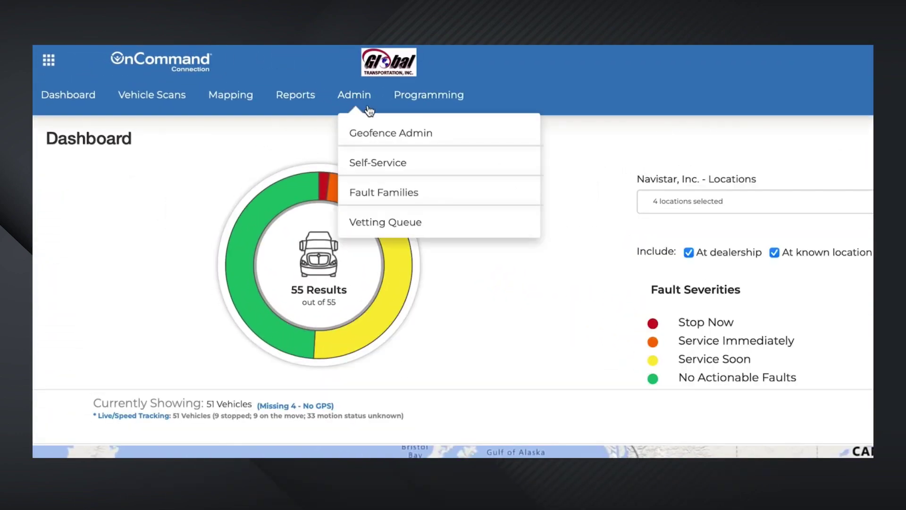
pyautogui.click(464, 165)
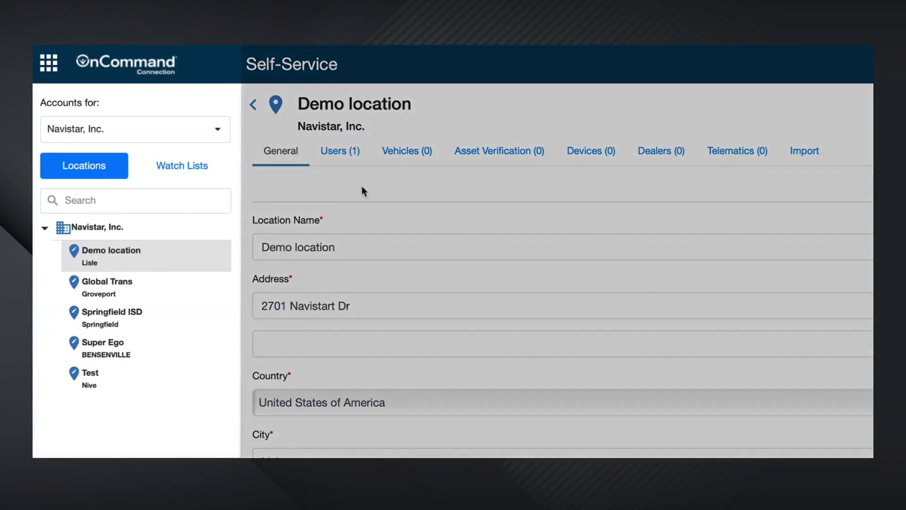
pyautogui.moveTo(124, 230)
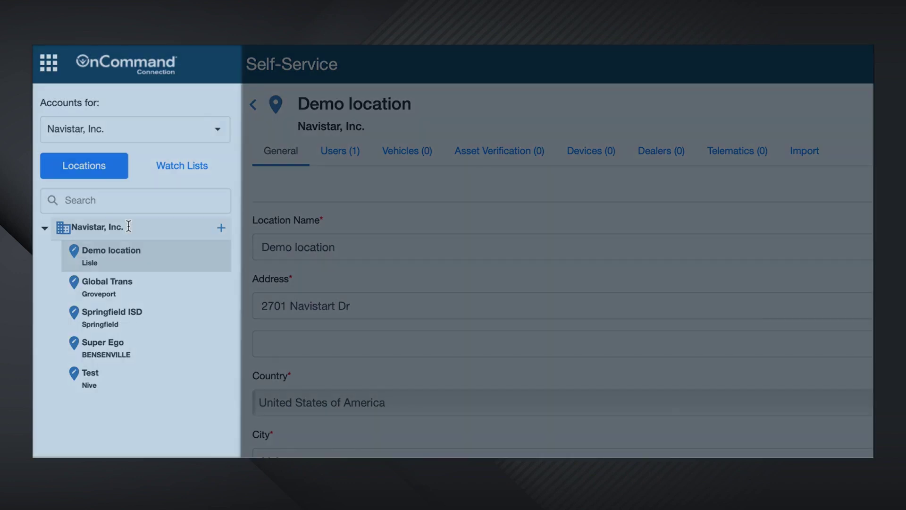
pyautogui.click(128, 226)
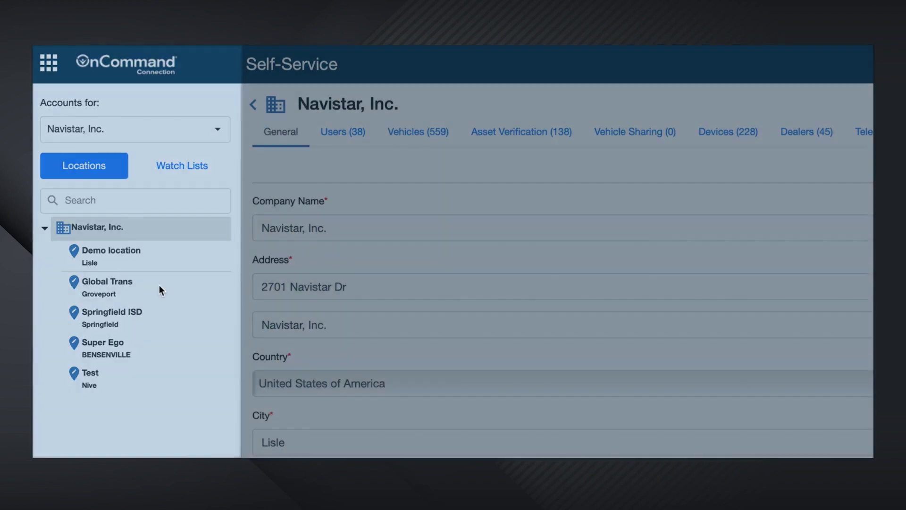
# Step: Review Global Trans's users, vehicles, devices, 45 dealers and Geotab telematics, then return to General details
pyautogui.click(159, 286)
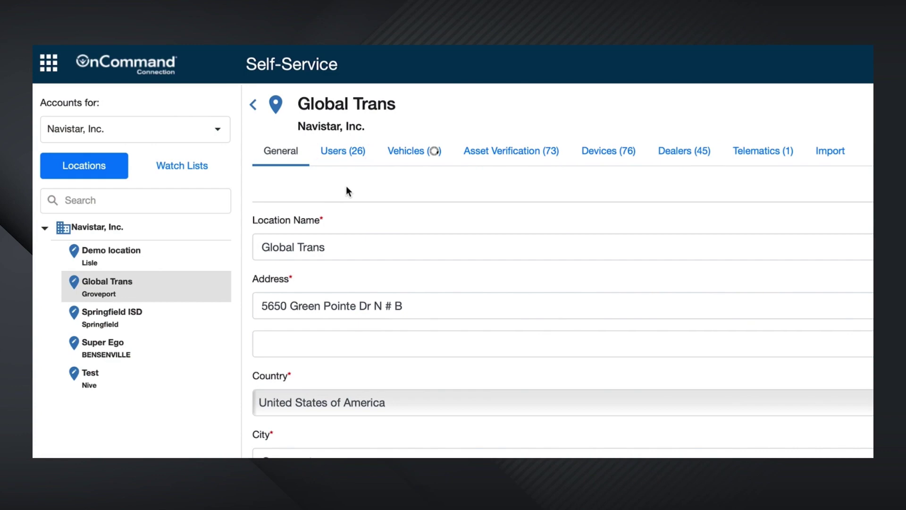
pyautogui.click(347, 156)
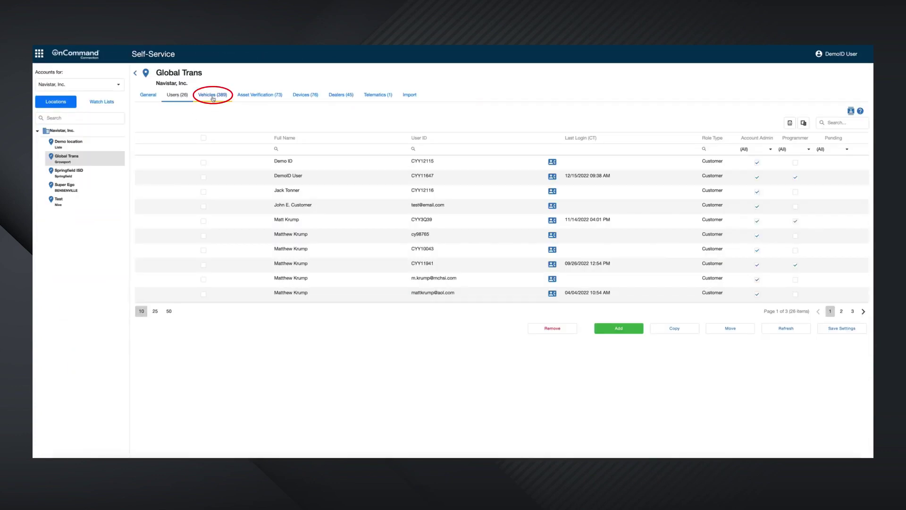
pyautogui.click(414, 150)
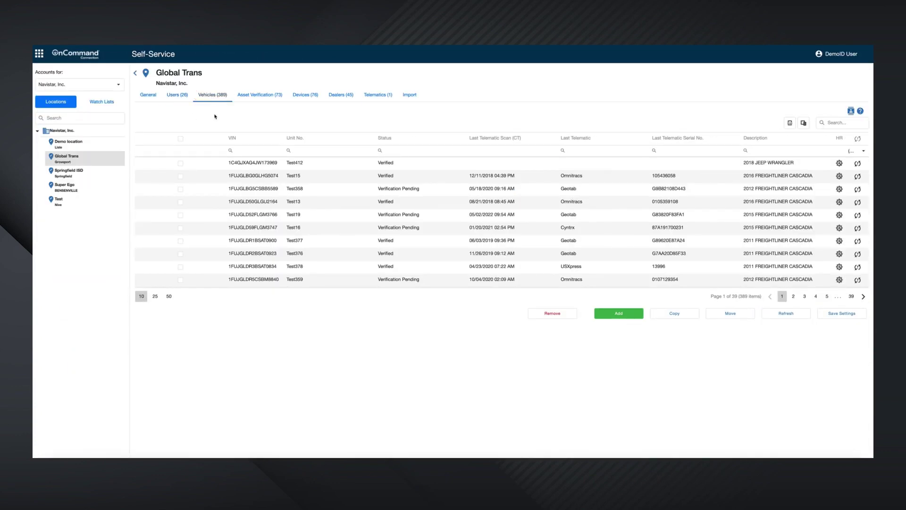
pyautogui.click(308, 97)
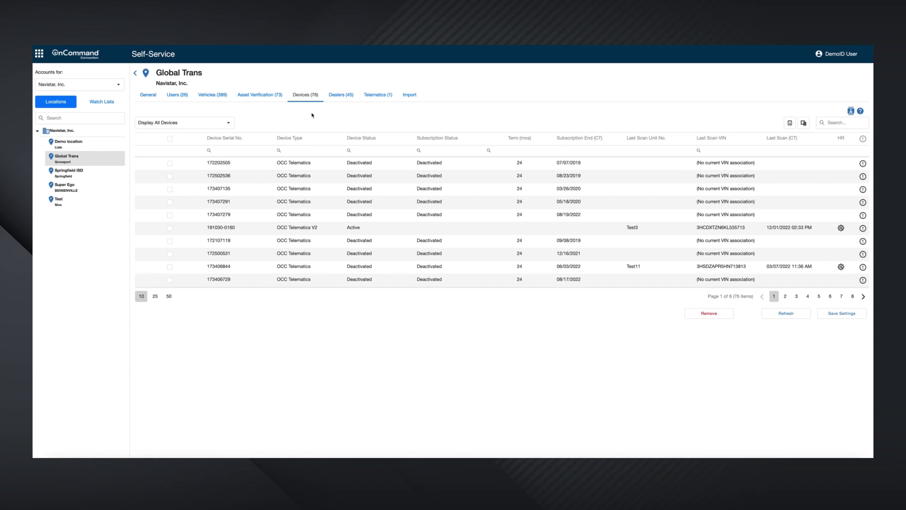
pyautogui.click(341, 97)
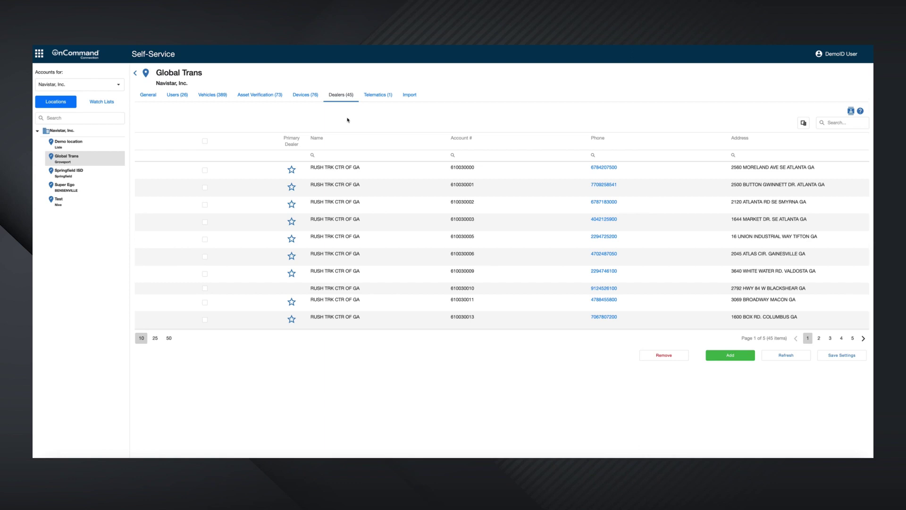
pyautogui.click(380, 102)
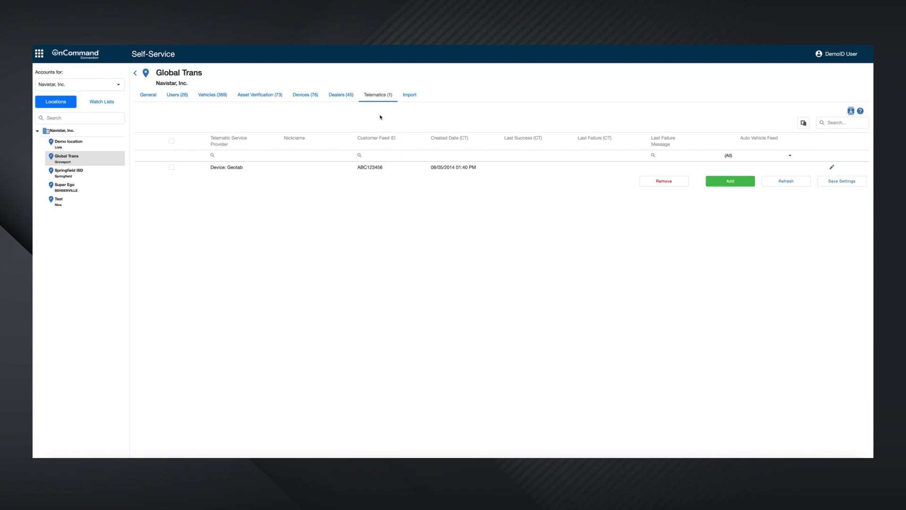
pyautogui.click(82, 158)
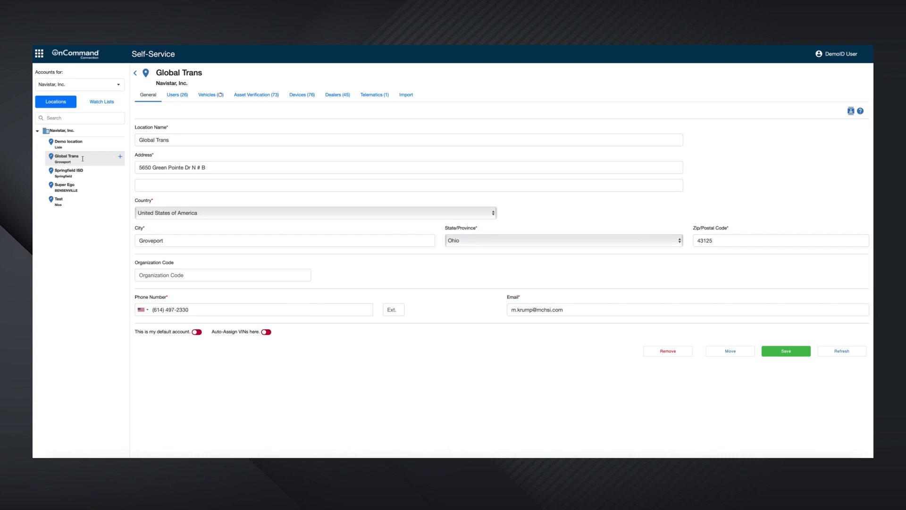
# Step: Add Email and Phone columns to the Global Trans user table and export it as xlsx
pyautogui.click(178, 95)
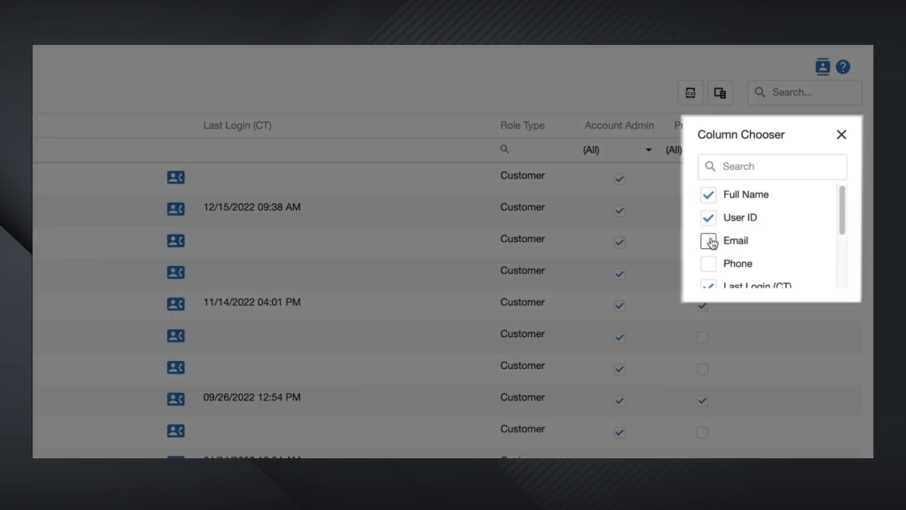
pyautogui.click(703, 238)
pyautogui.click(703, 262)
pyautogui.scroll(-1, 736, 255)
pyautogui.scroll(-2, 757, 203)
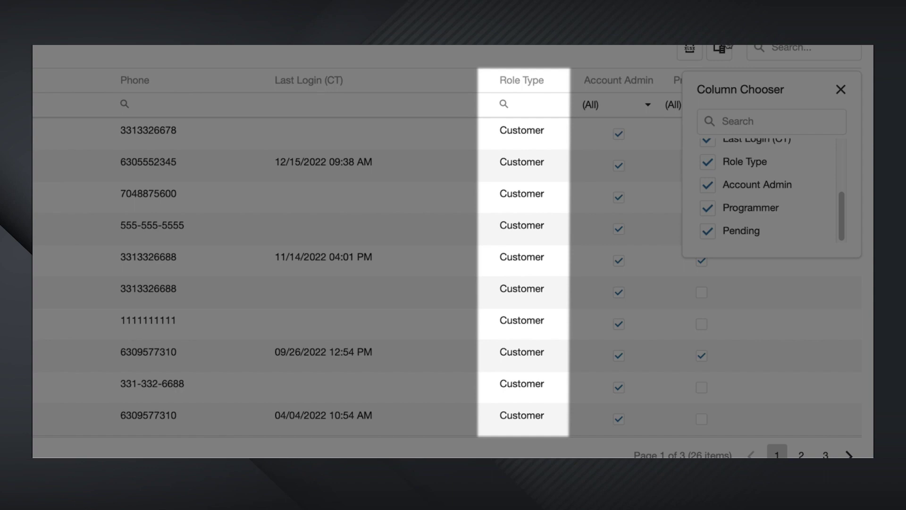
pyautogui.click(840, 89)
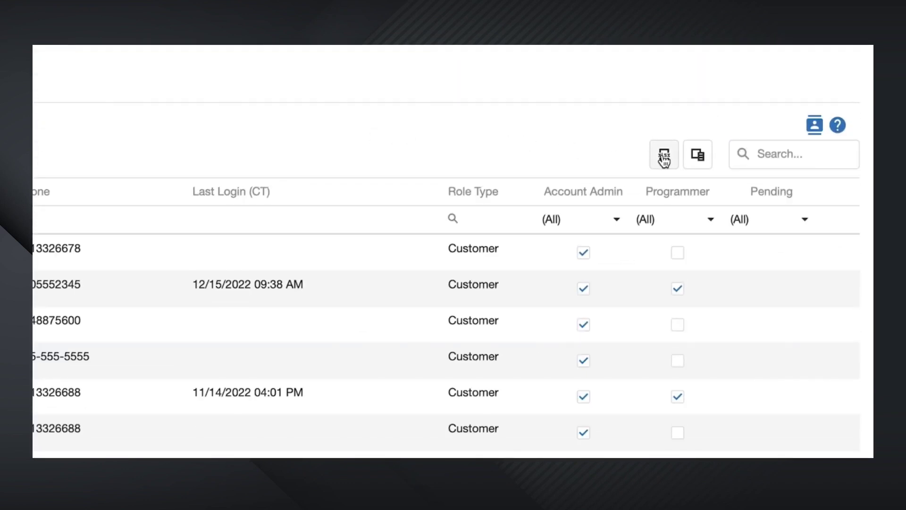
pyautogui.click(663, 157)
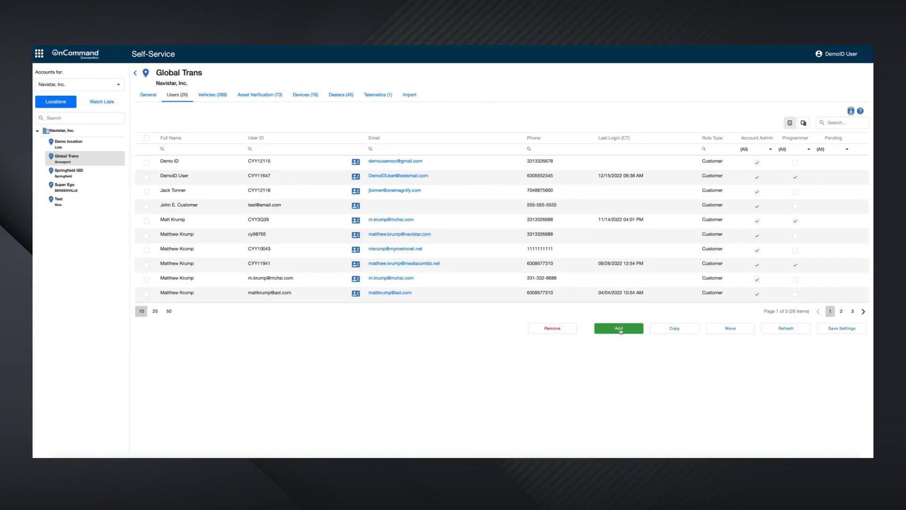
# Step: Start adding a user to Global Trans using the Request New User option
pyautogui.click(620, 331)
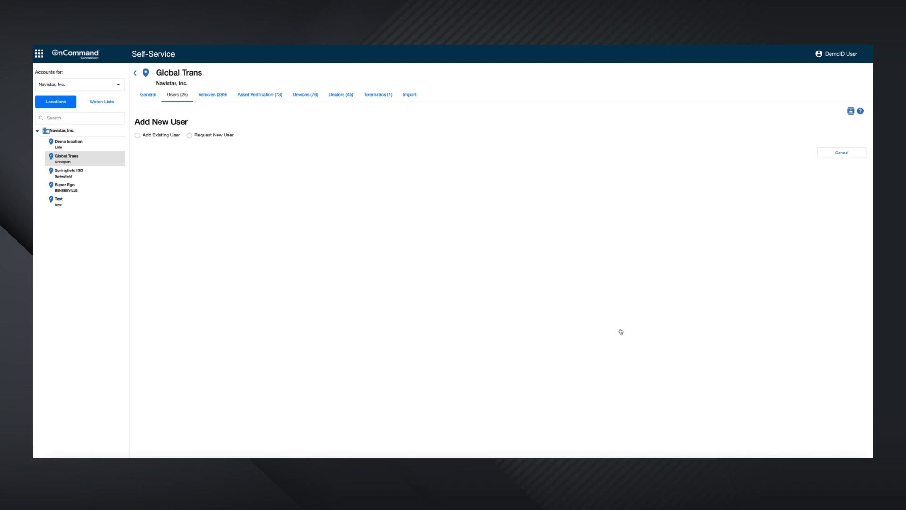
pyautogui.click(138, 136)
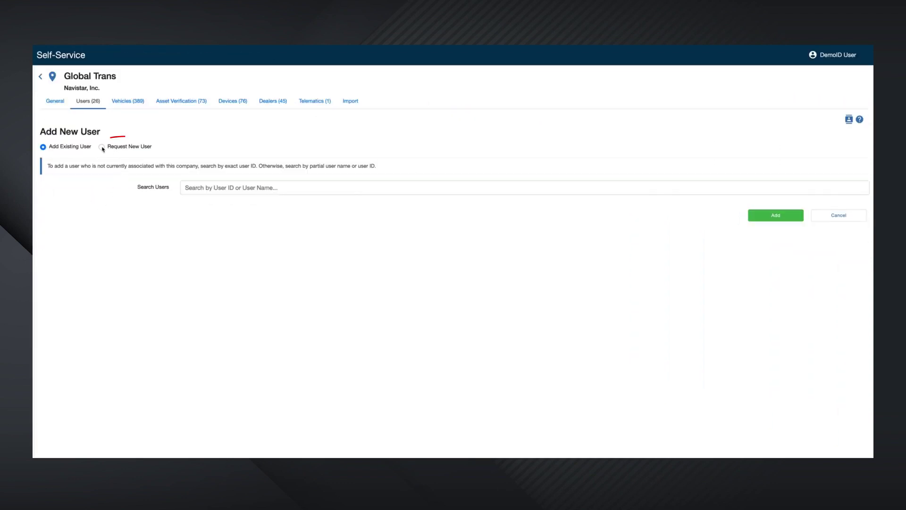
pyautogui.click(101, 146)
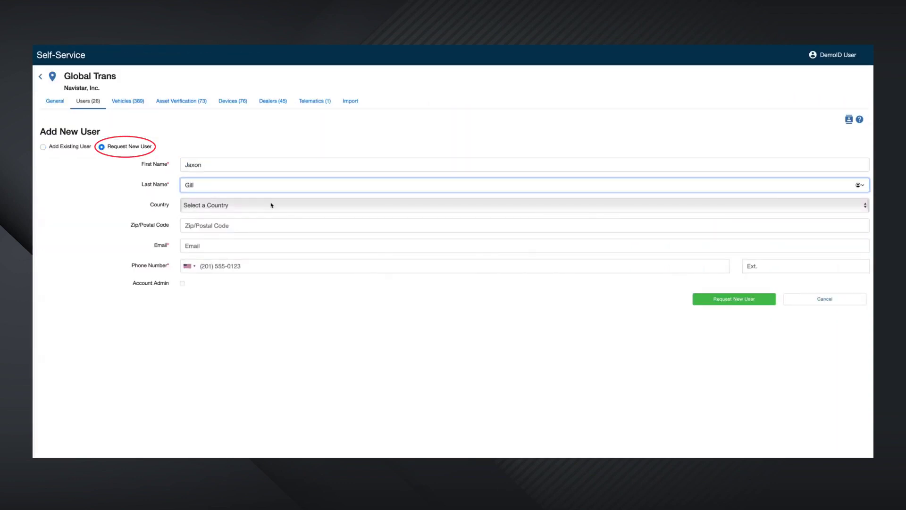
# Step: Enter the new user's country, zip code, e-mail and phone, grant Account Admin, and submit
pyautogui.click(272, 205)
pyautogui.press('Tab')
pyautogui.write('56485')
pyautogui.press('Tab')
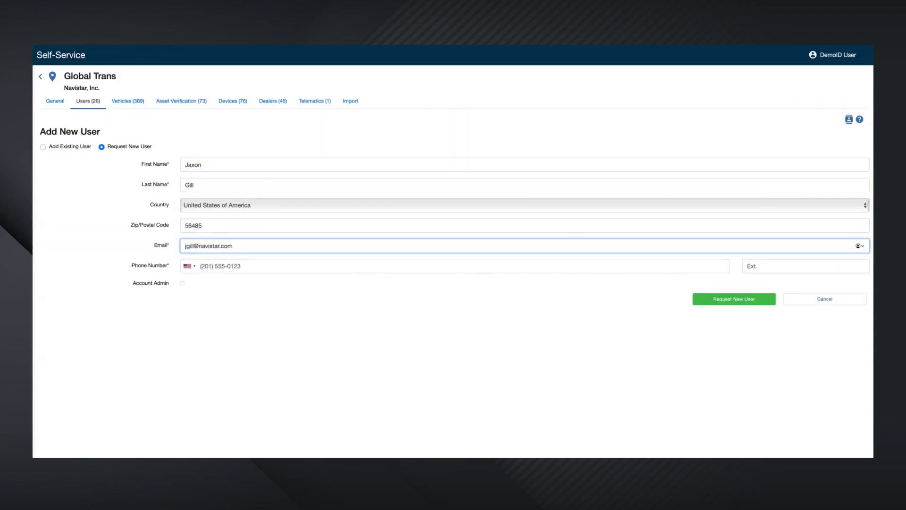
pyautogui.press('Tab')
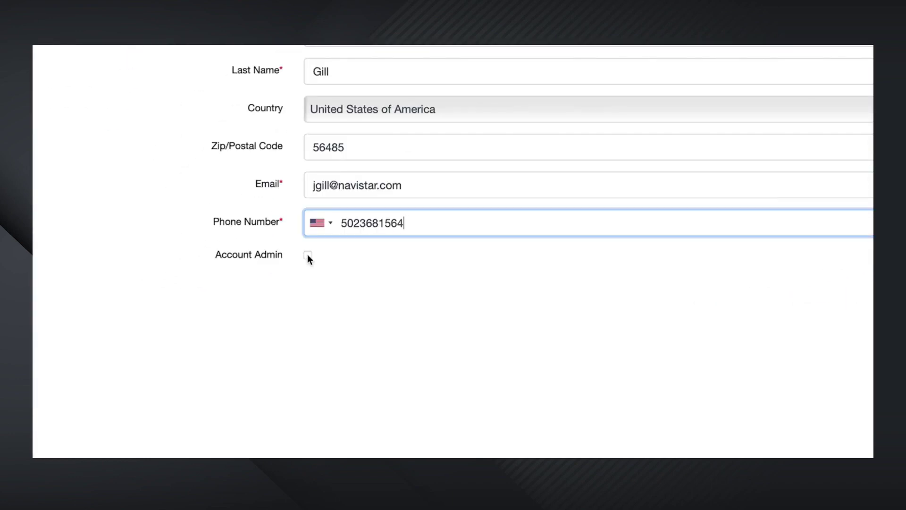
pyautogui.click(308, 256)
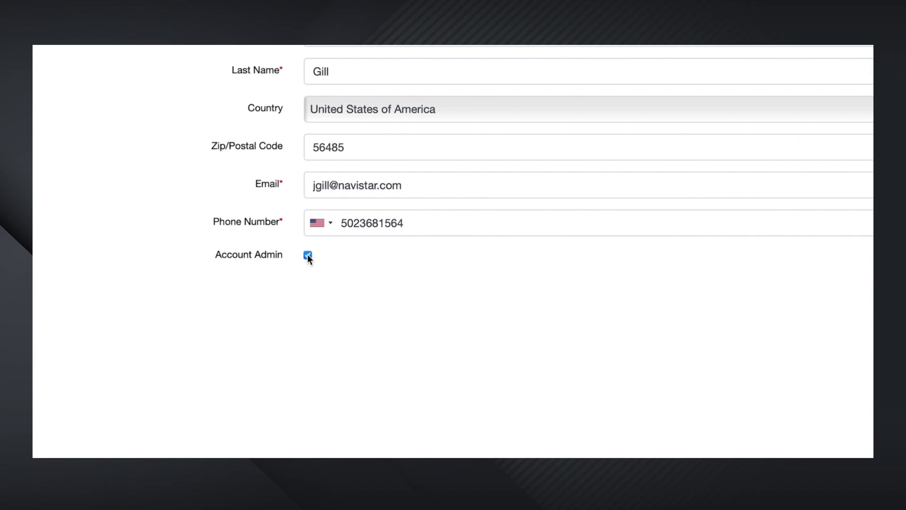
pyautogui.click(728, 298)
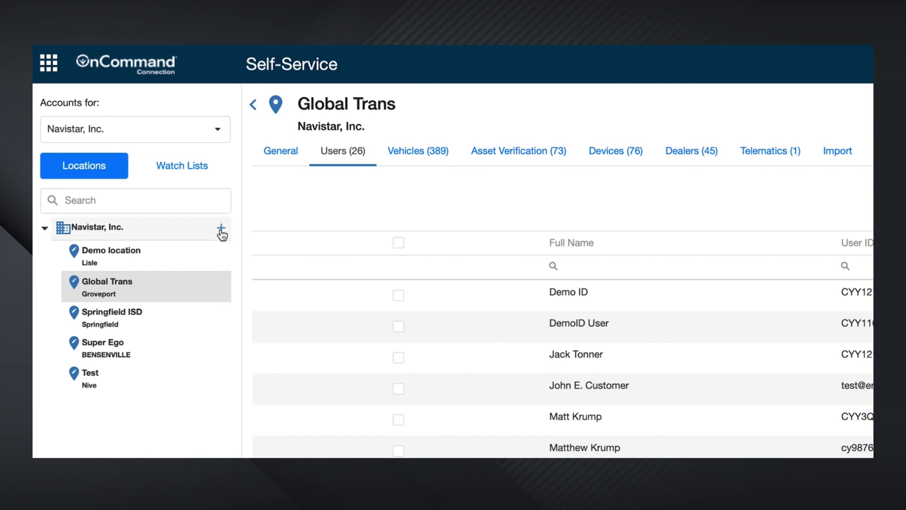
# Step: Start a new location under Navistar, Inc. with its street address, state Illinois and zip code
pyautogui.click(221, 227)
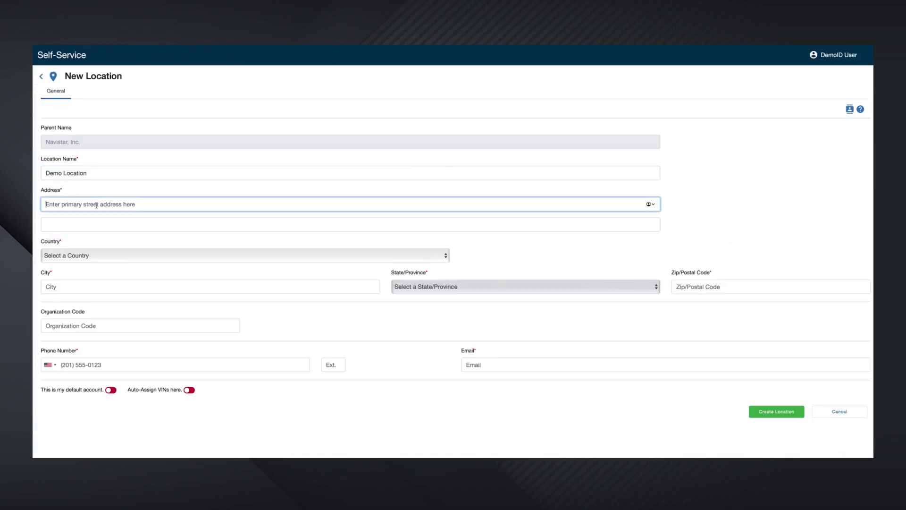
pyautogui.write('2701 Navistar Dr')
pyautogui.click(449, 287)
pyautogui.click(404, 446)
pyautogui.write('60532')
# Step: Enter organization code 'Navistar,', the phone and contact e-mail, then create the Demo Location
pyautogui.click(148, 334)
pyautogui.write('Navistar,')
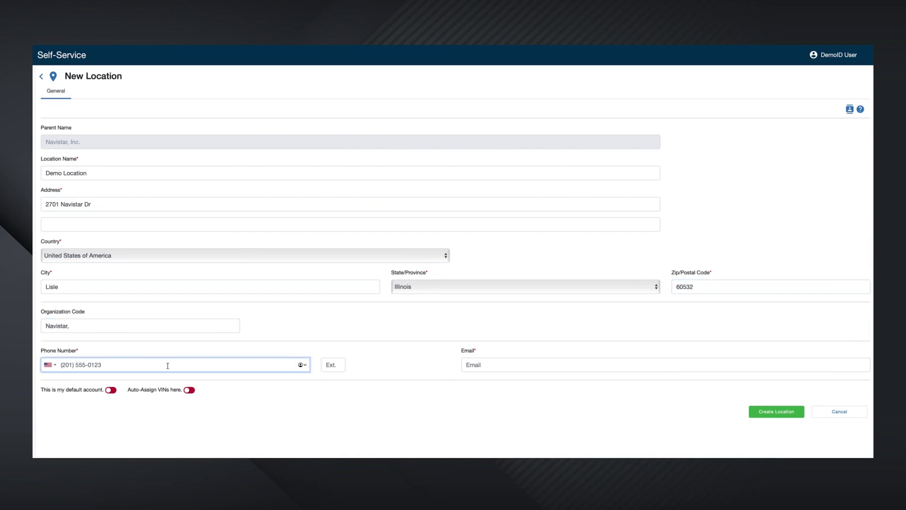
pyautogui.click(166, 371)
pyautogui.click(519, 372)
pyautogui.click(776, 411)
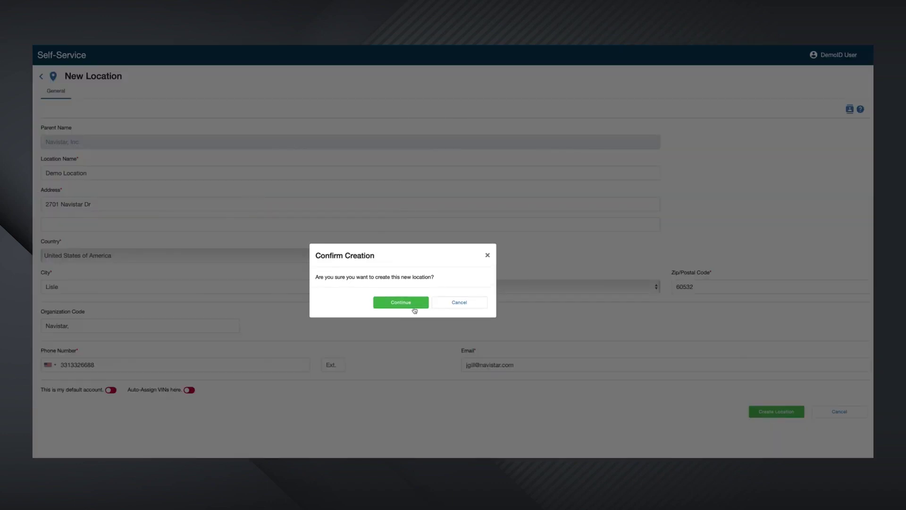
pyautogui.click(401, 302)
# Step: Check Demo Location's users and vehicles, then show its general details and the Move Account page
pyautogui.click(87, 102)
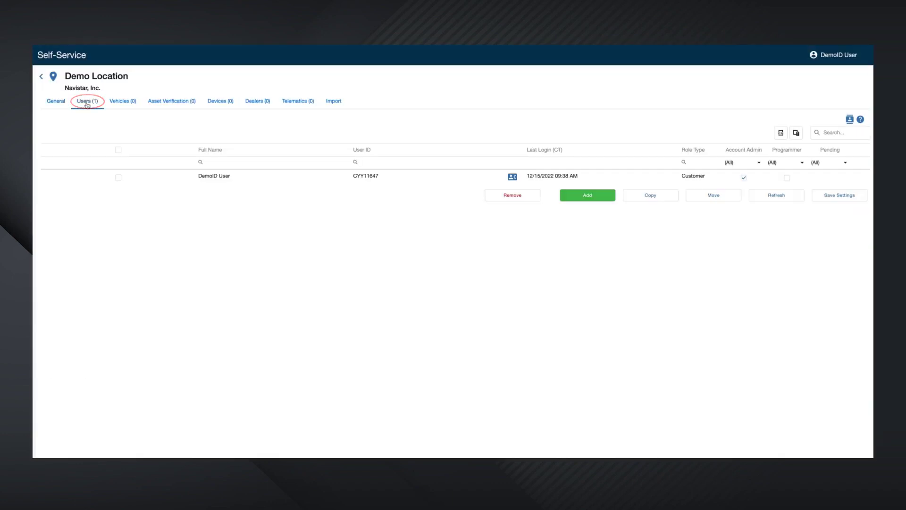
pyautogui.click(126, 103)
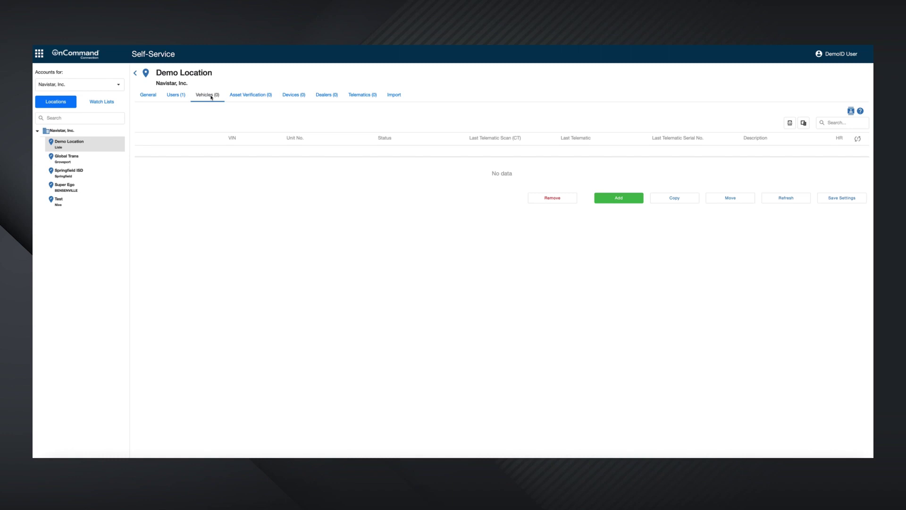
pyautogui.click(148, 96)
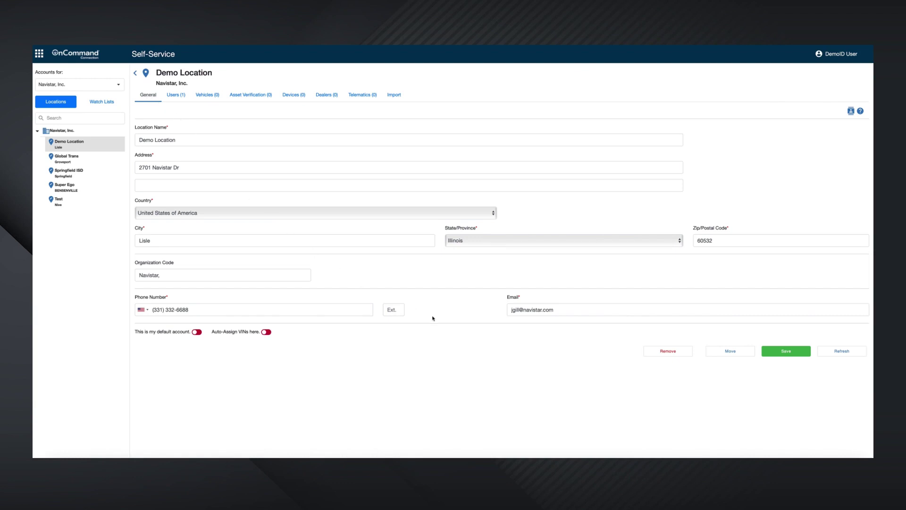
pyautogui.click(729, 351)
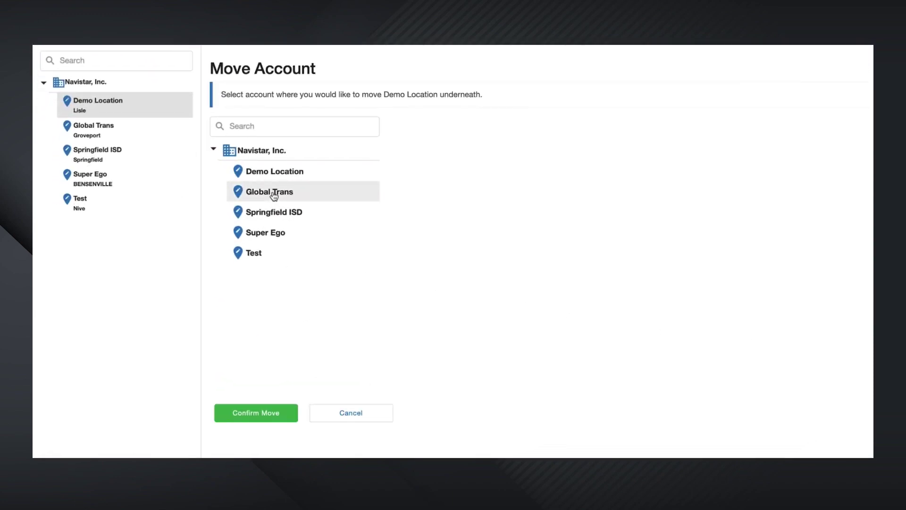
# Step: Move Demo Location under Global Trans, accept the warning, and expand Global Trans to verify
pyautogui.click(274, 194)
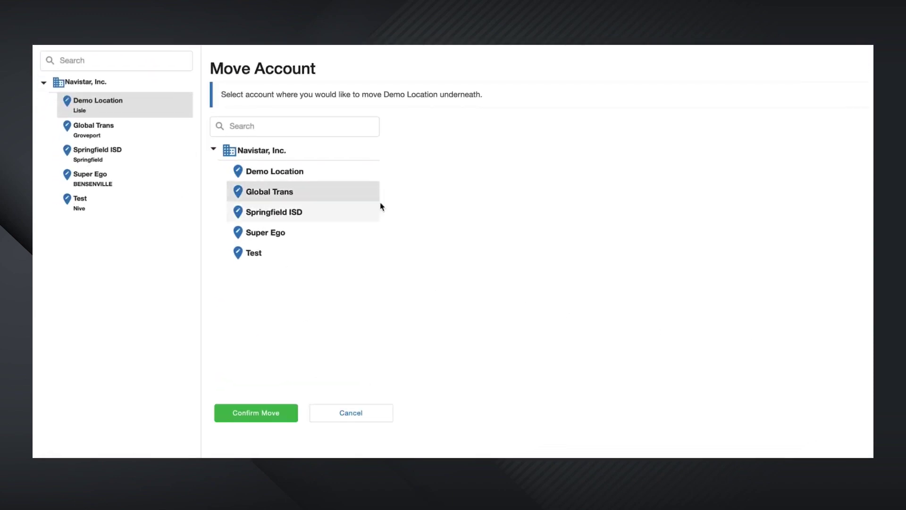
pyautogui.click(267, 414)
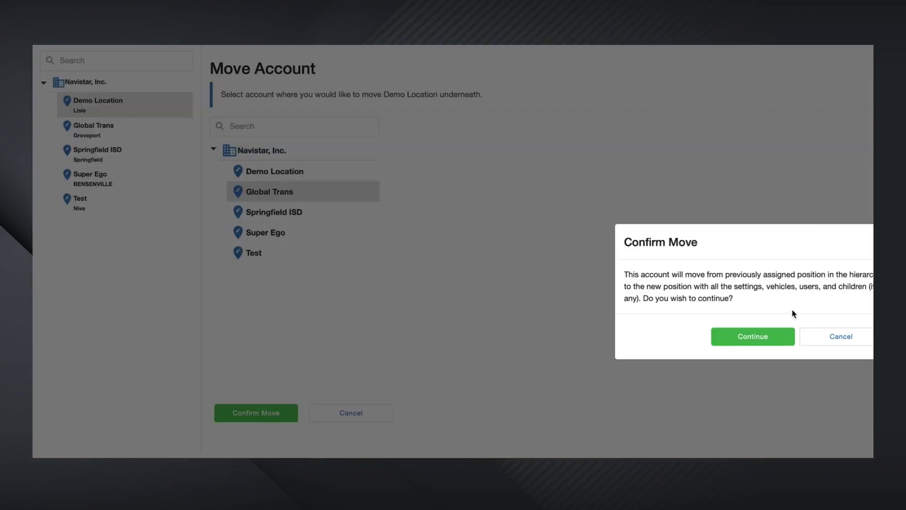
pyautogui.click(757, 340)
pyautogui.click(53, 101)
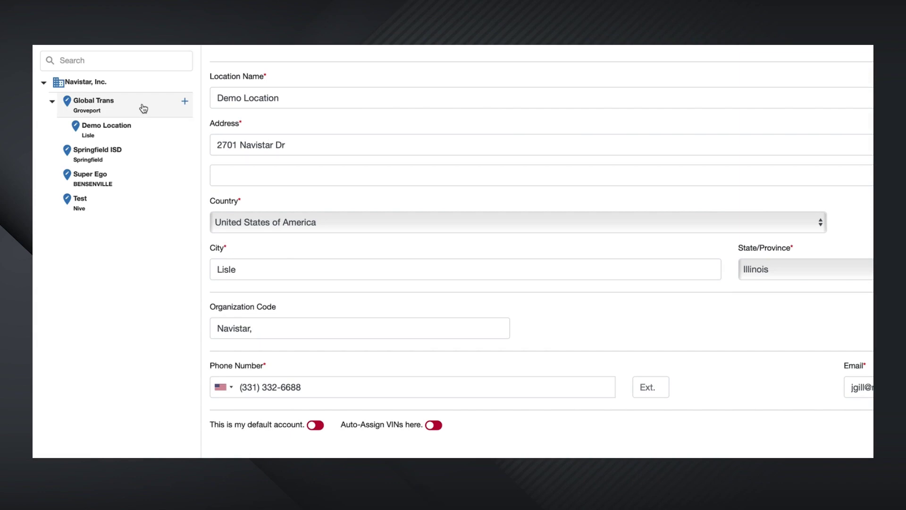
# Step: Review the watch lists, filter the dashboard by Watch List, then open Global Trans's 389 vehicles
pyautogui.moveTo(183, 128)
pyautogui.scroll(5, 184, 142)
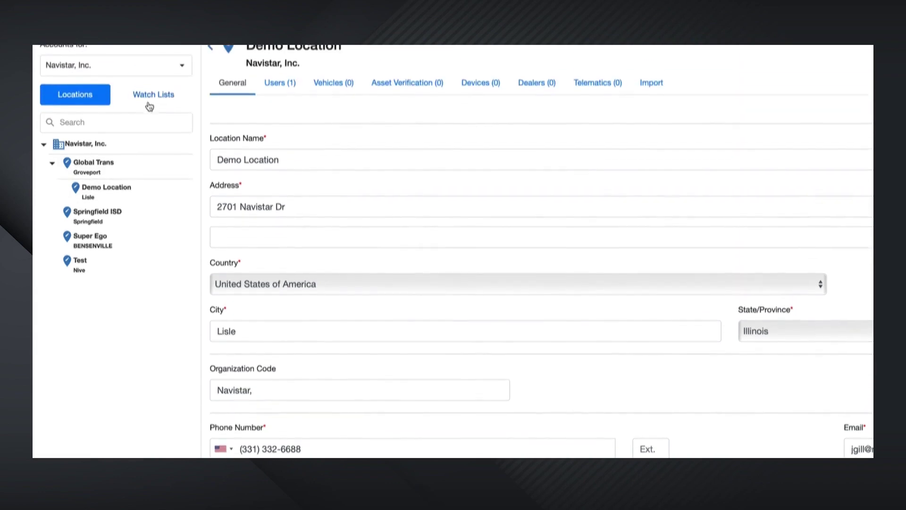
pyautogui.click(152, 141)
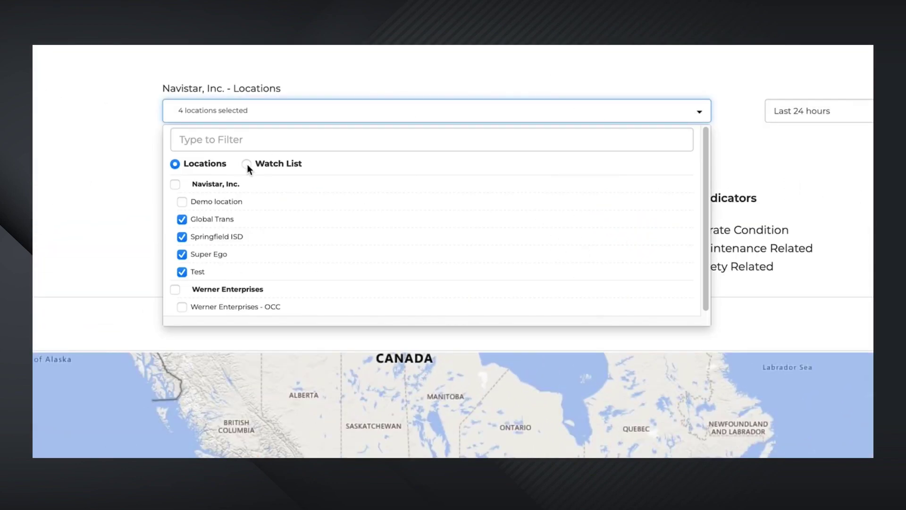
pyautogui.click(246, 164)
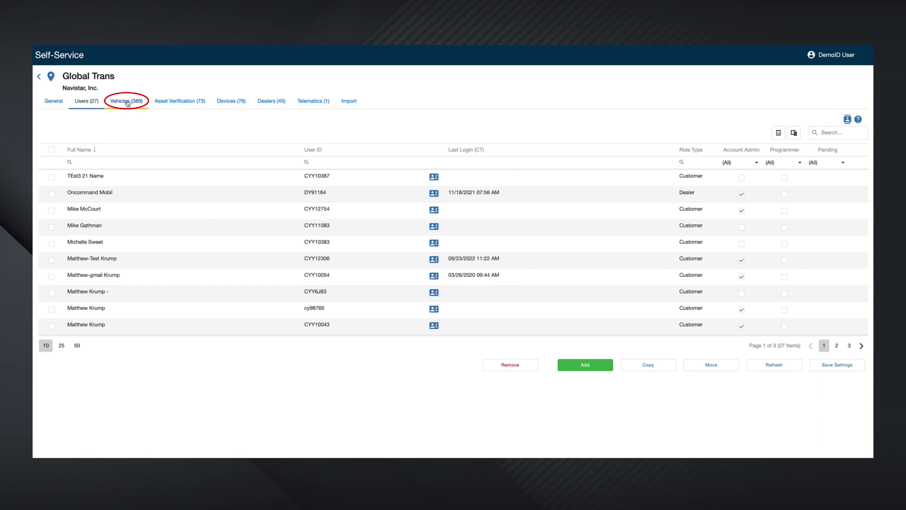
pyautogui.click(126, 101)
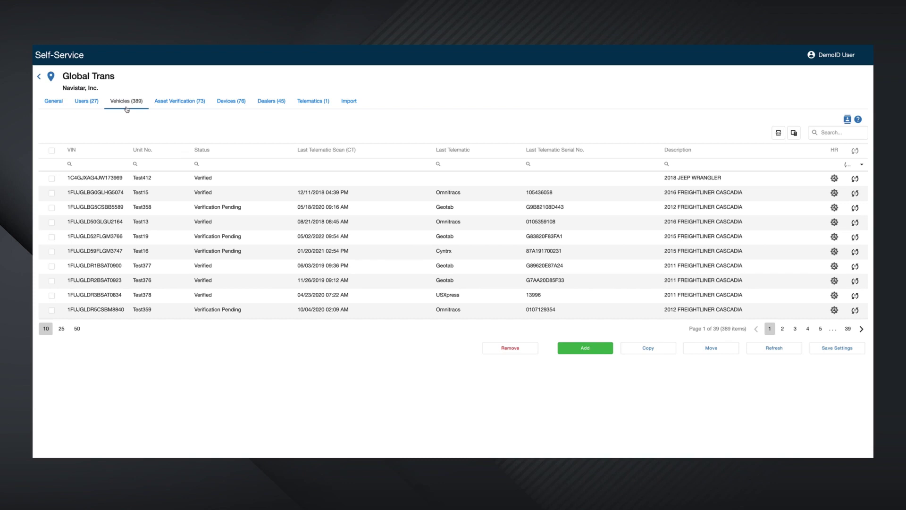
# Step: Add a new vehicle to Global Trans by pasting its VIN and saving
pyautogui.click(589, 350)
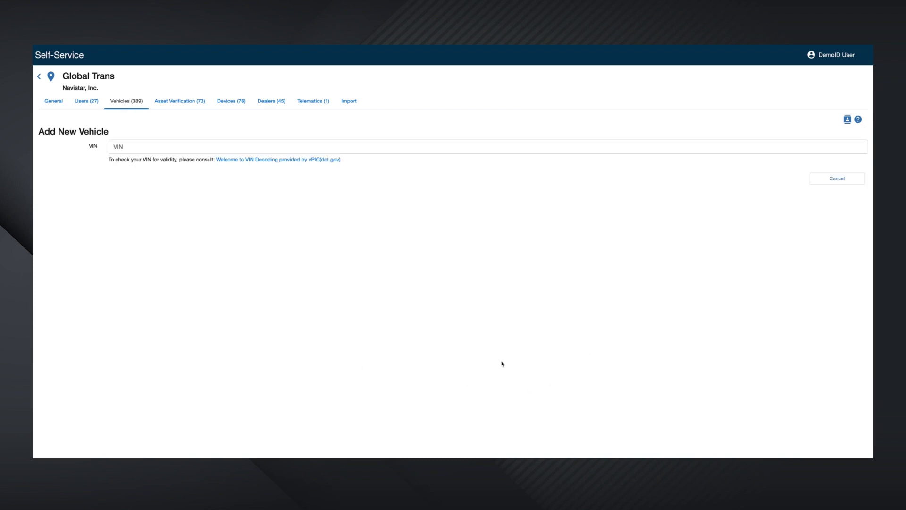
pyautogui.click(148, 146)
pyautogui.write('WBSPM9C52BE202514')
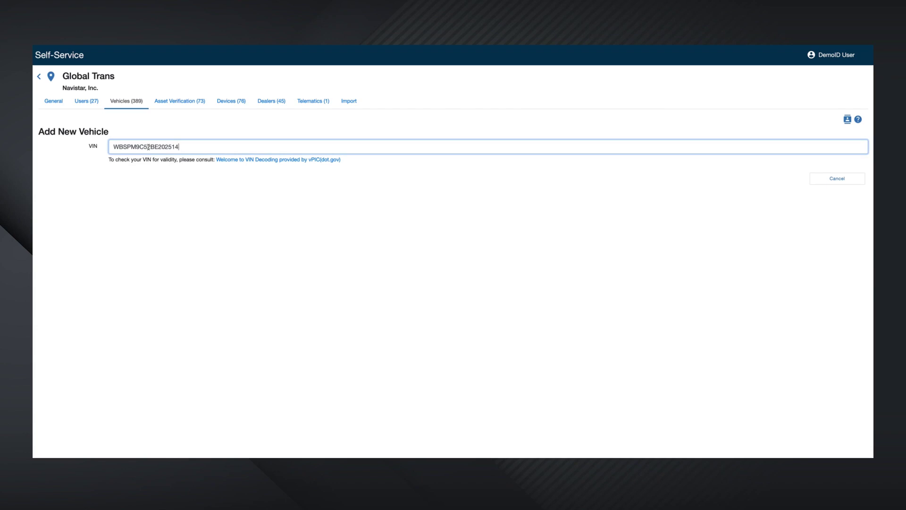
pyautogui.click(767, 222)
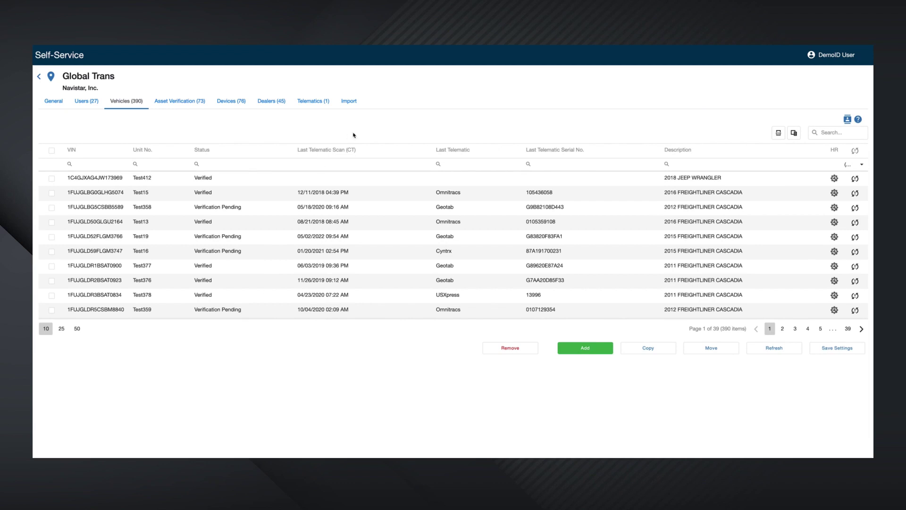
# Step: Download the vehicles import template, paste six VINs into column A in Excel, and save it
pyautogui.click(350, 102)
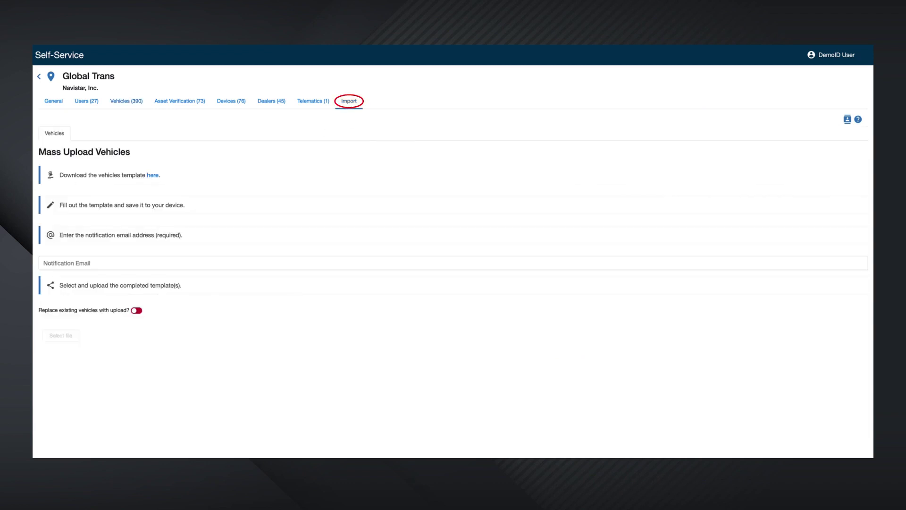
pyautogui.click(153, 176)
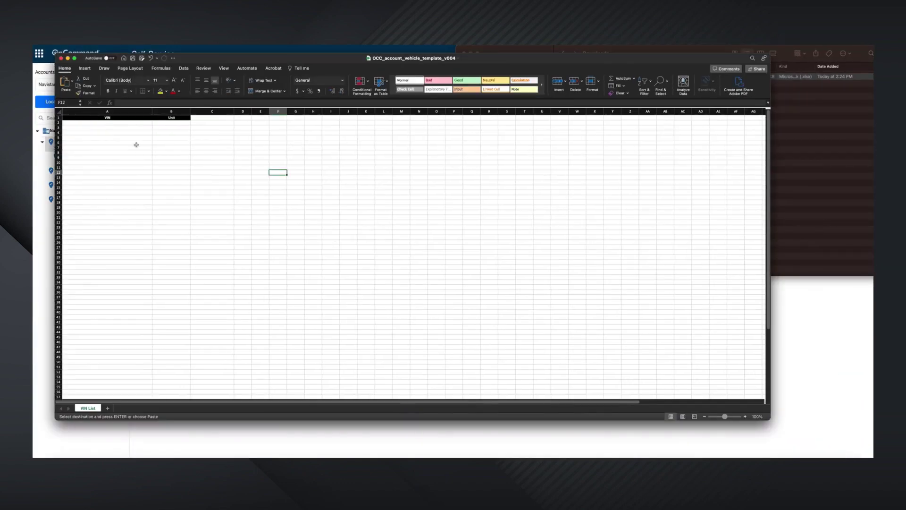
pyautogui.moveTo(136, 122); pyautogui.dragTo(140, 188)
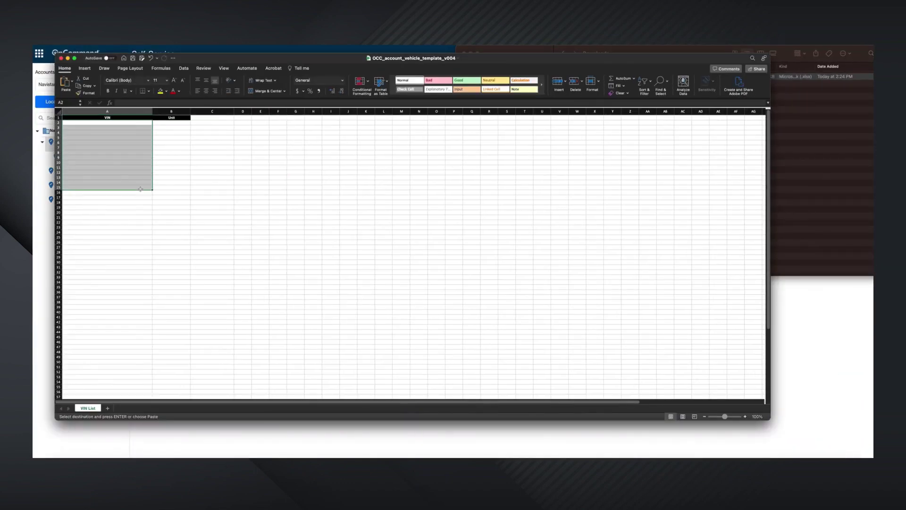
pyautogui.write('WBSPM9C52BE202514 JH4DA1844GS001970 JH4KA7560RC003647 WVGAV75N69W510474 JA3AY11A82U020534 3A4FY48B56T247505')
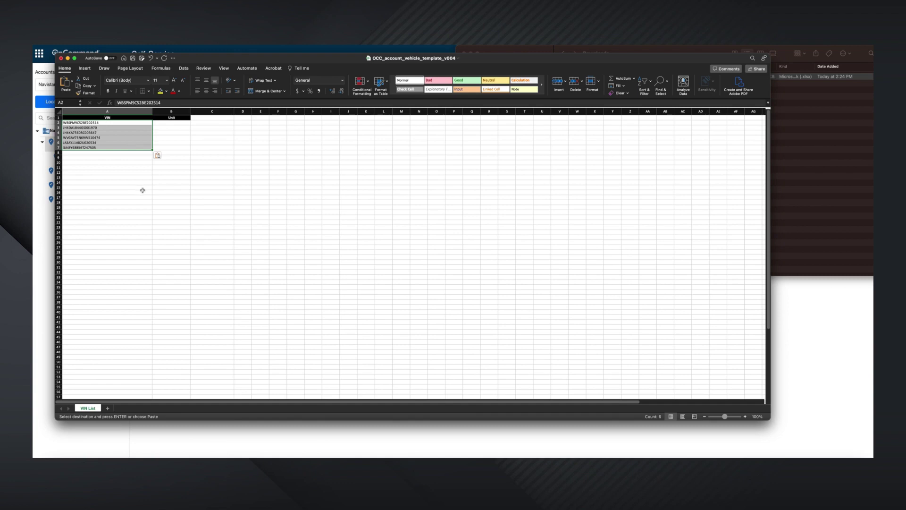
pyautogui.press('super+s')
pyautogui.click(48, 272)
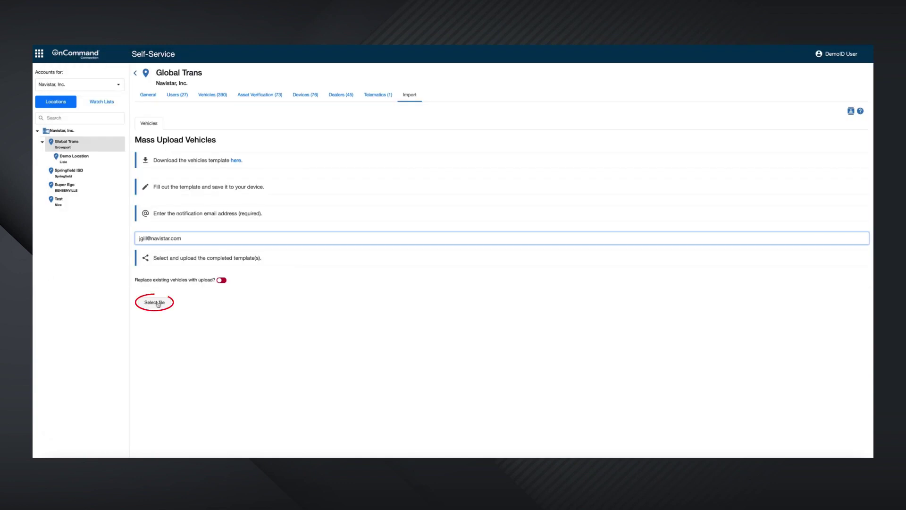
# Step: Upload OCC_account_vehicle_template_v004.xlsx from the Desktop to send the Global Trans import request
pyautogui.click(158, 305)
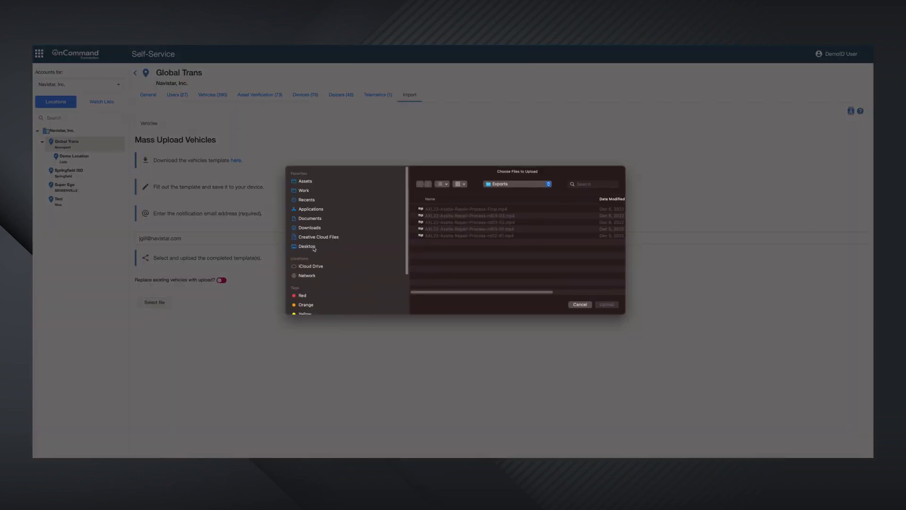
pyautogui.click(313, 229)
pyautogui.click(602, 304)
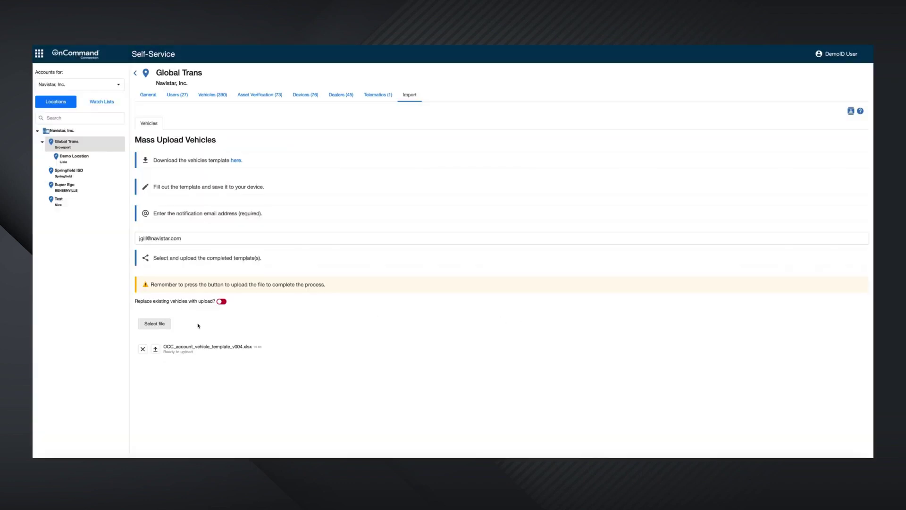
pyautogui.click(155, 349)
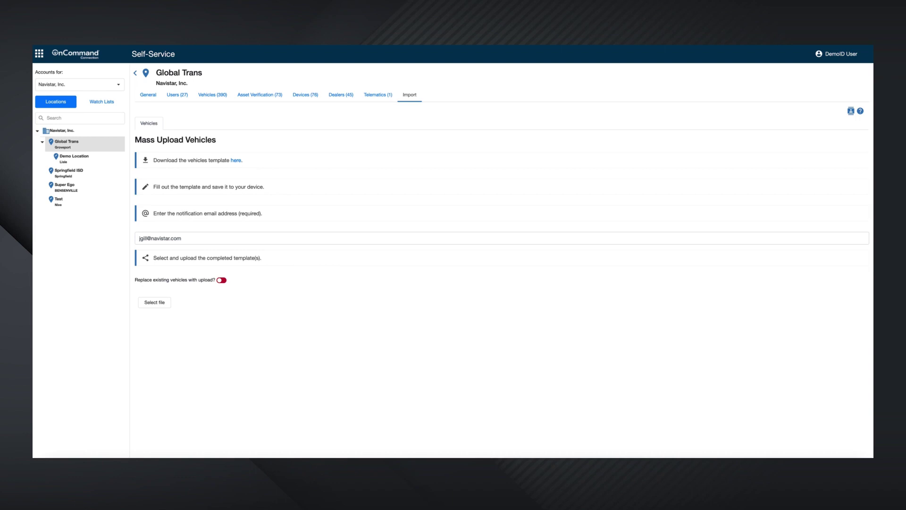
pyautogui.click(211, 97)
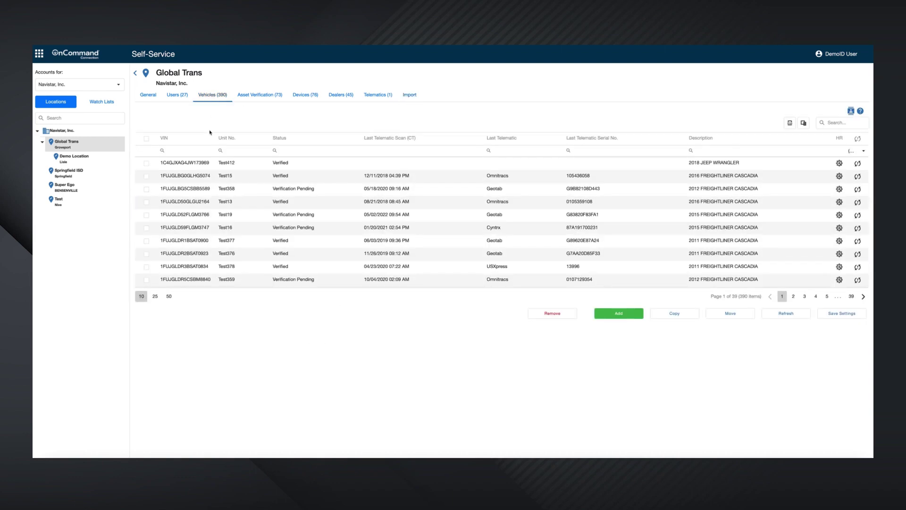
pyautogui.click(146, 176)
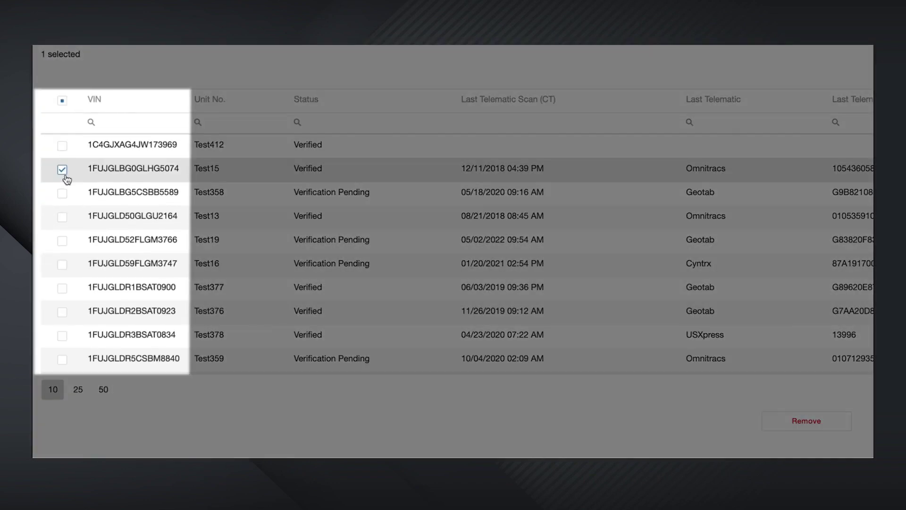
pyautogui.click(62, 193)
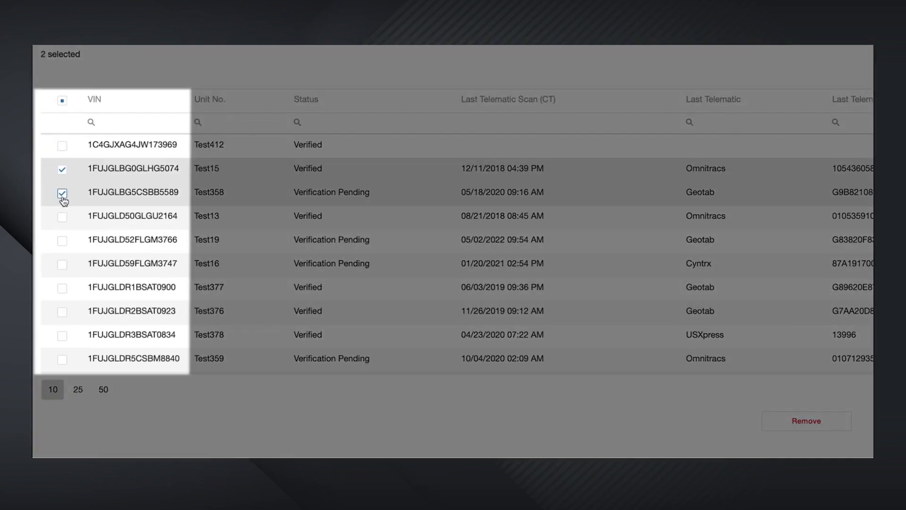
pyautogui.click(62, 240)
pyautogui.click(62, 311)
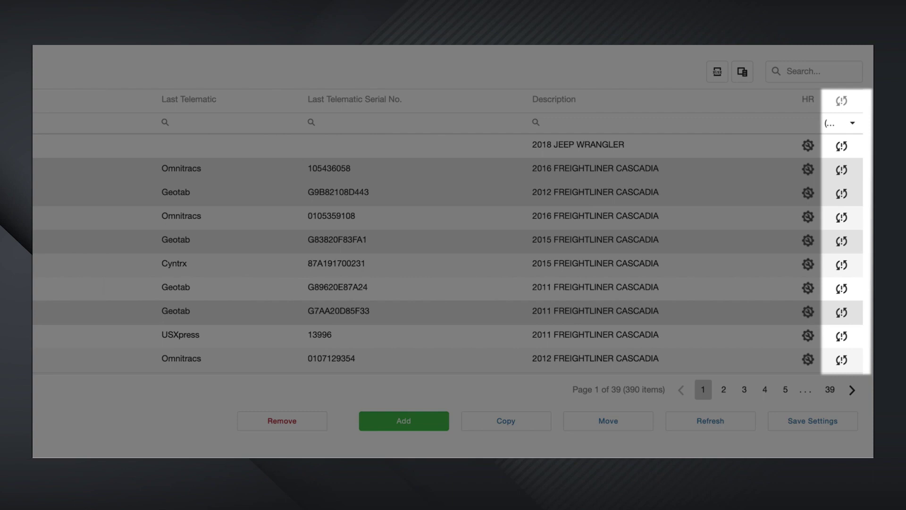
# Step: Sort the Global Trans vehicle list descending by the telematic sync status column
pyautogui.click(847, 107)
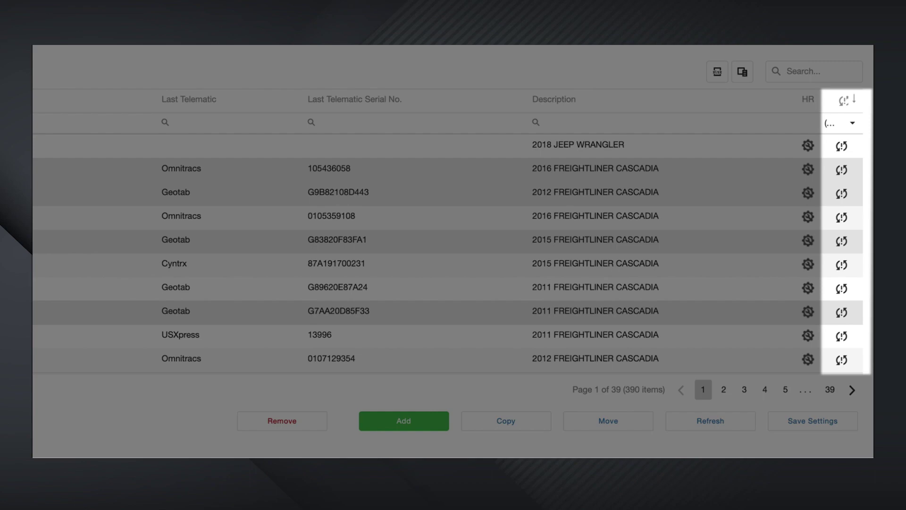